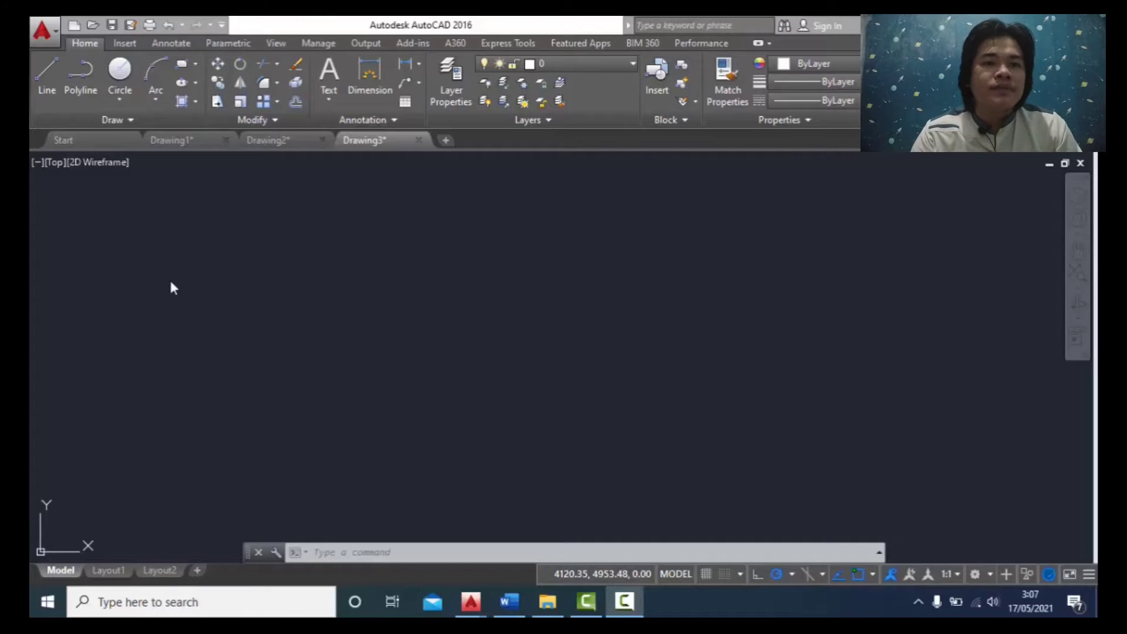
double_click(53, 33)
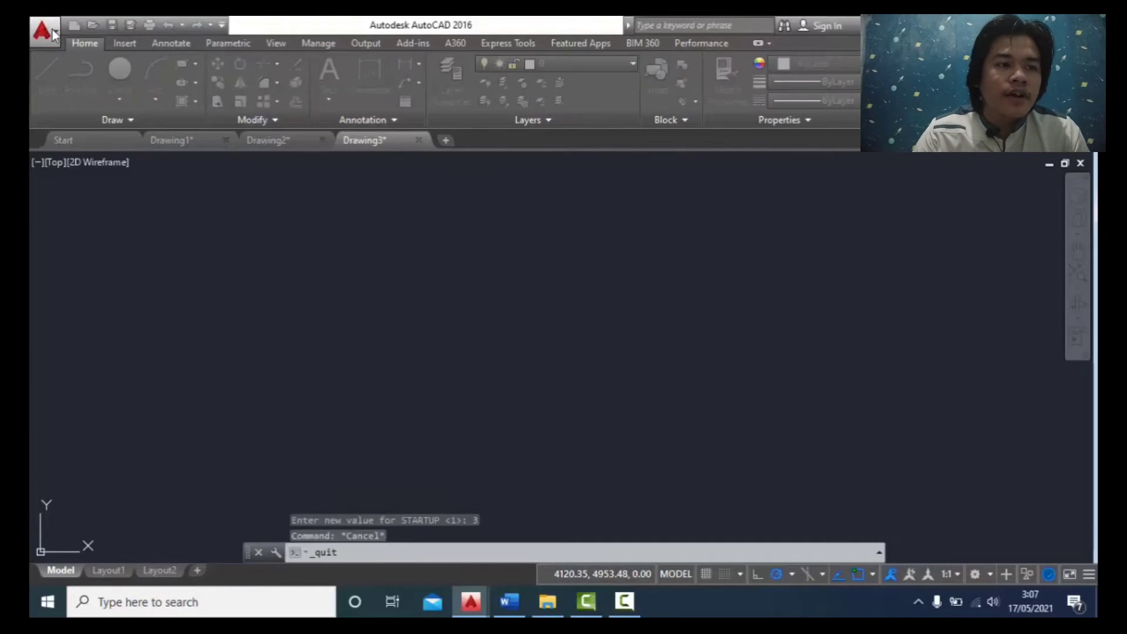
left_click(625, 339)
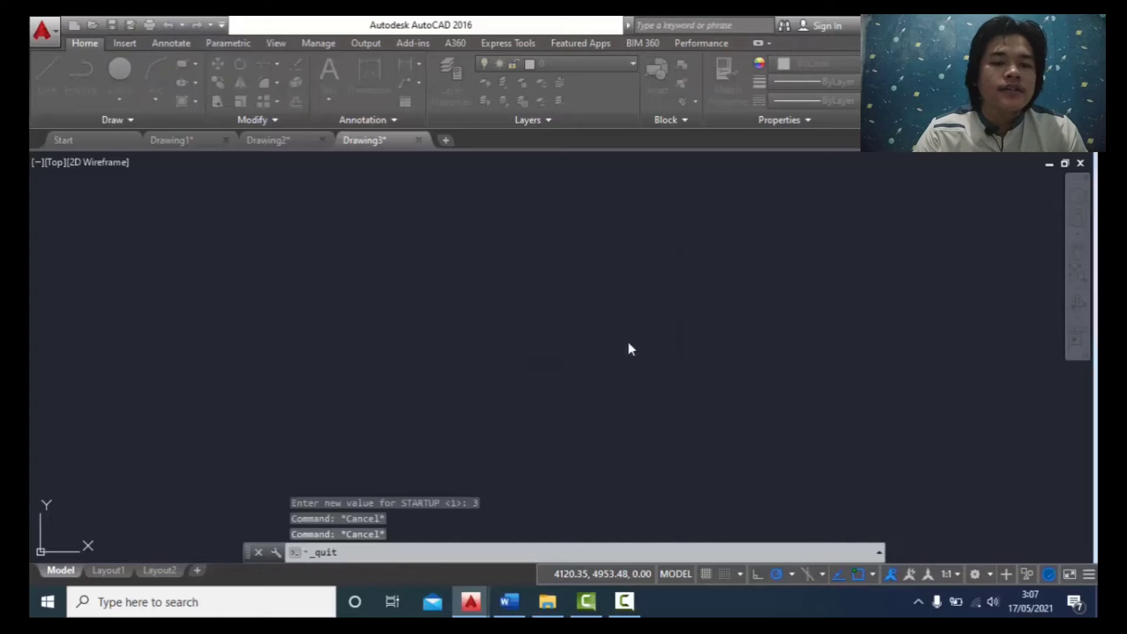
left_click(52, 34)
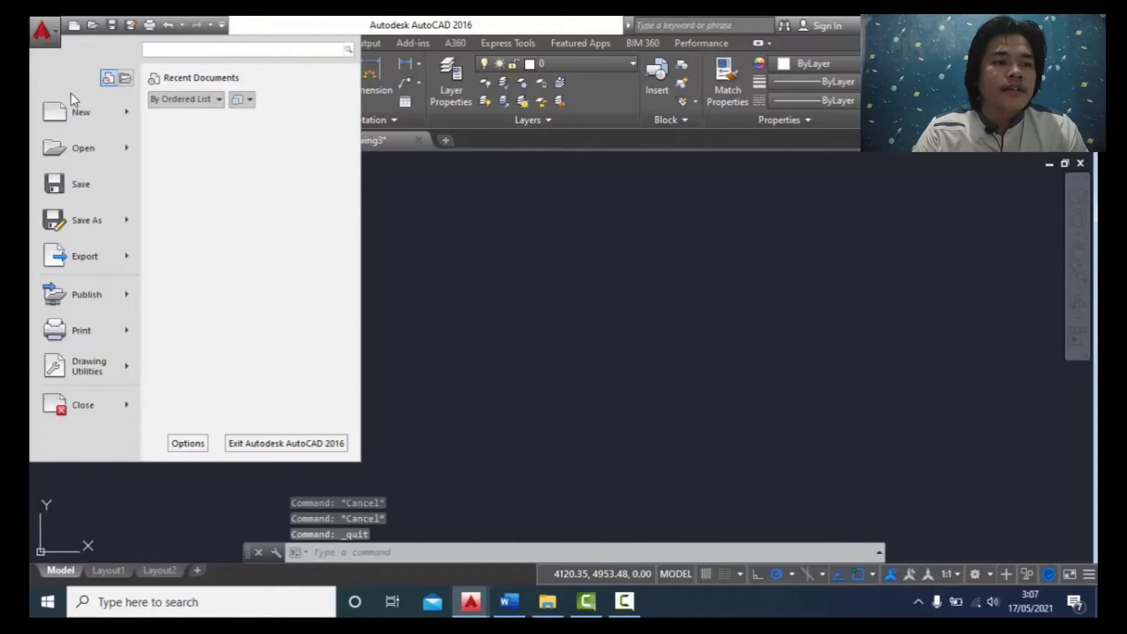
key("Escape")
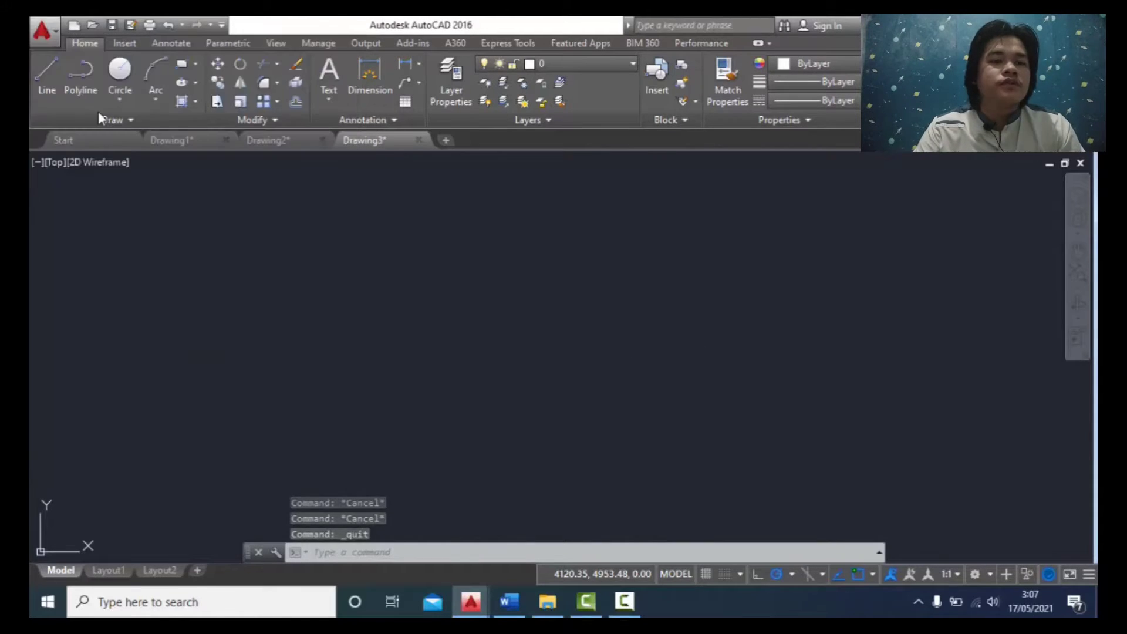
- Create a new drawing without a template, using metric units
key("ctrl+n")
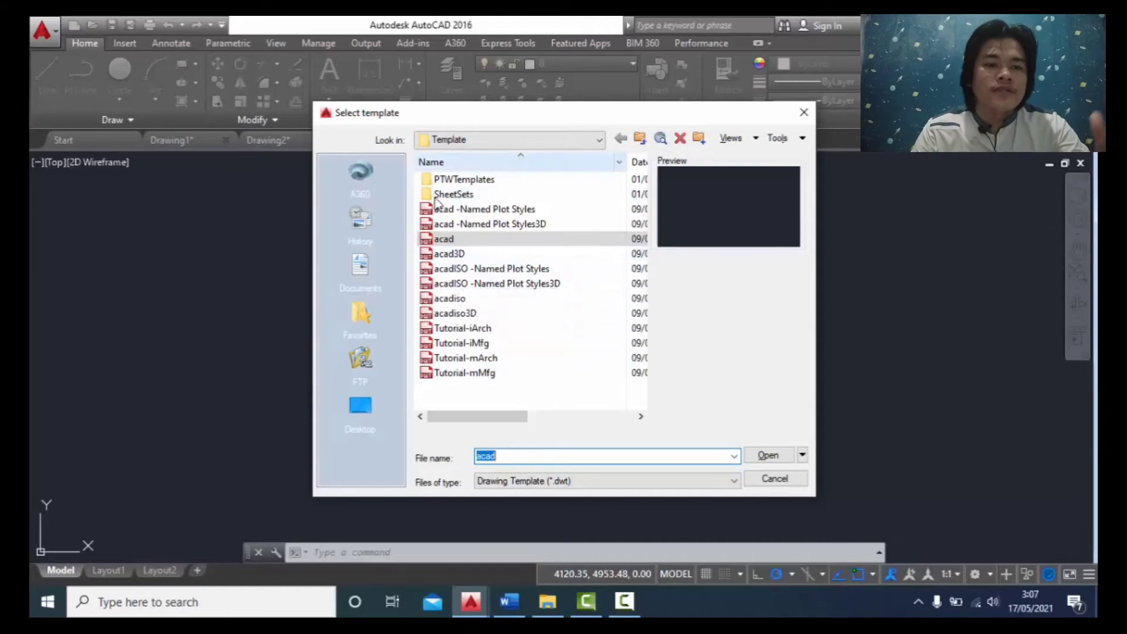
left_click(599, 144)
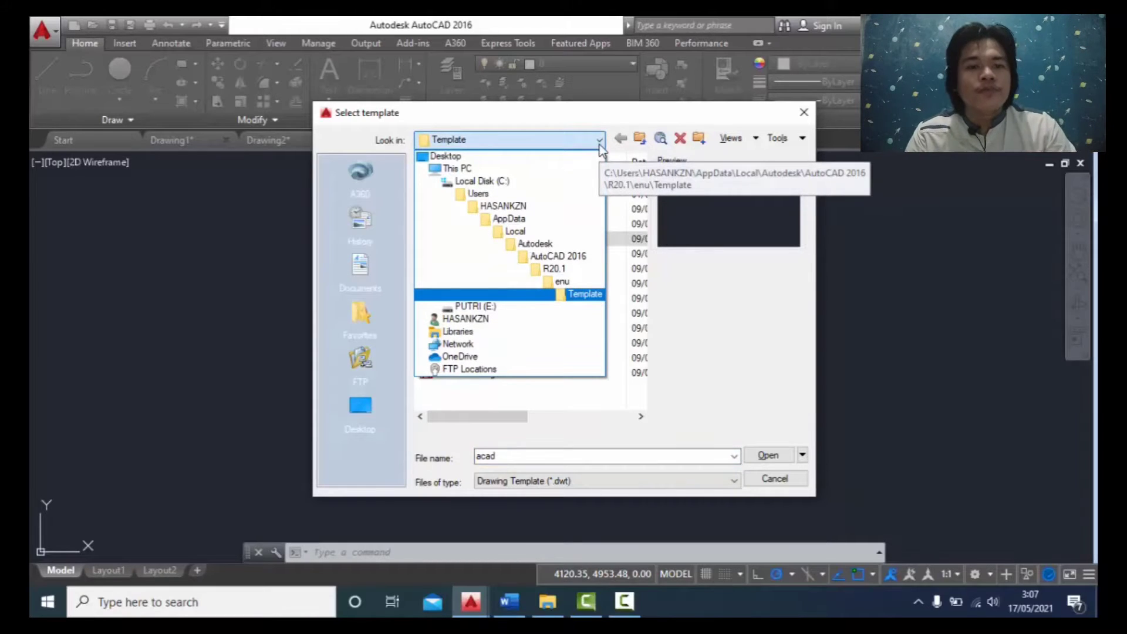
left_click(600, 144)
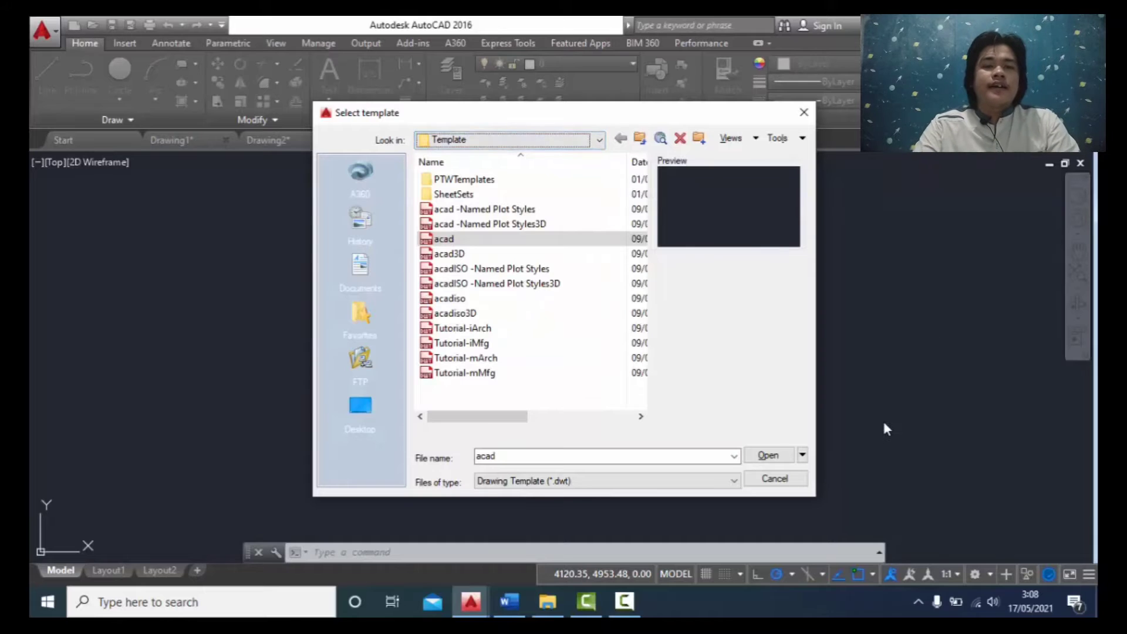
left_click(802, 455)
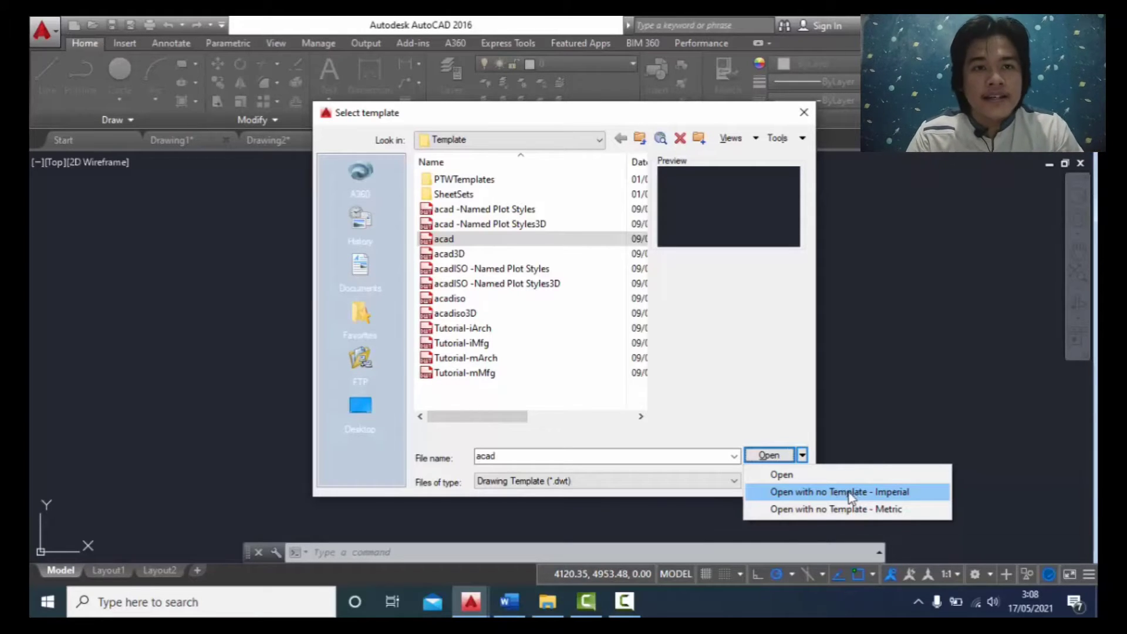
left_click(858, 509)
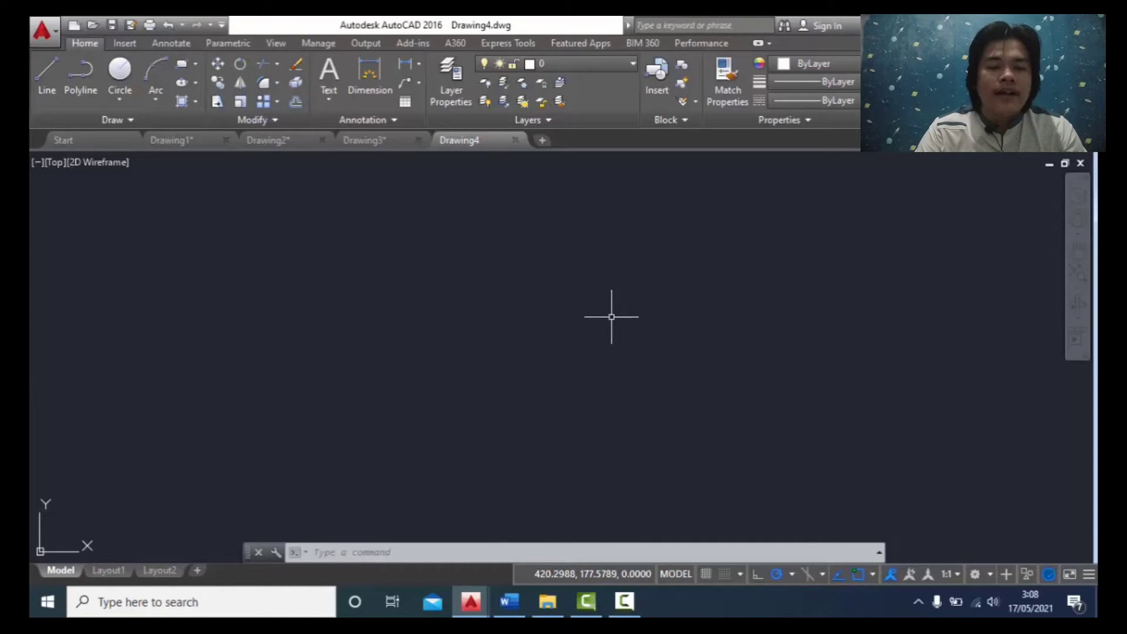
- Set the STARTUP system variable to 1
middle_click_drag(589, 344, 542, 351)
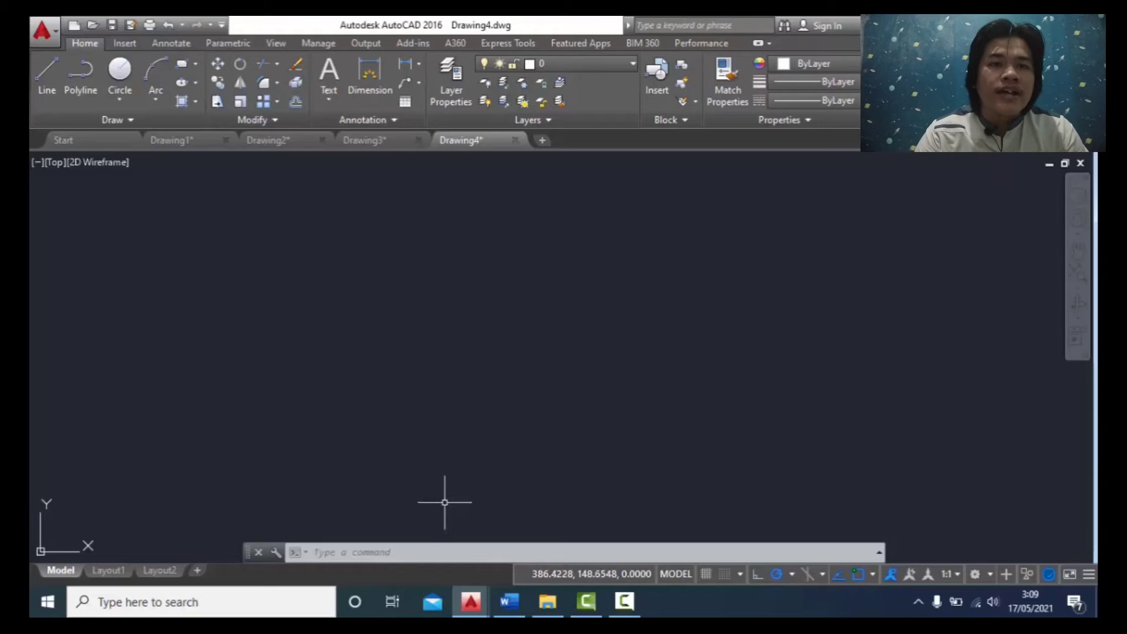
left_click(378, 550)
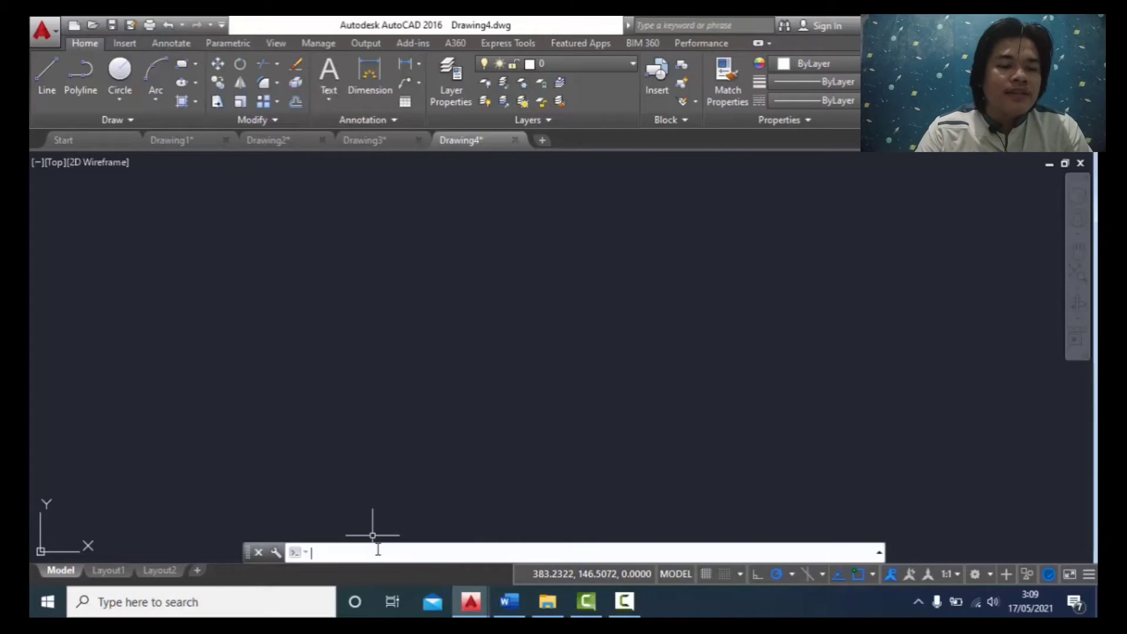
type("start")
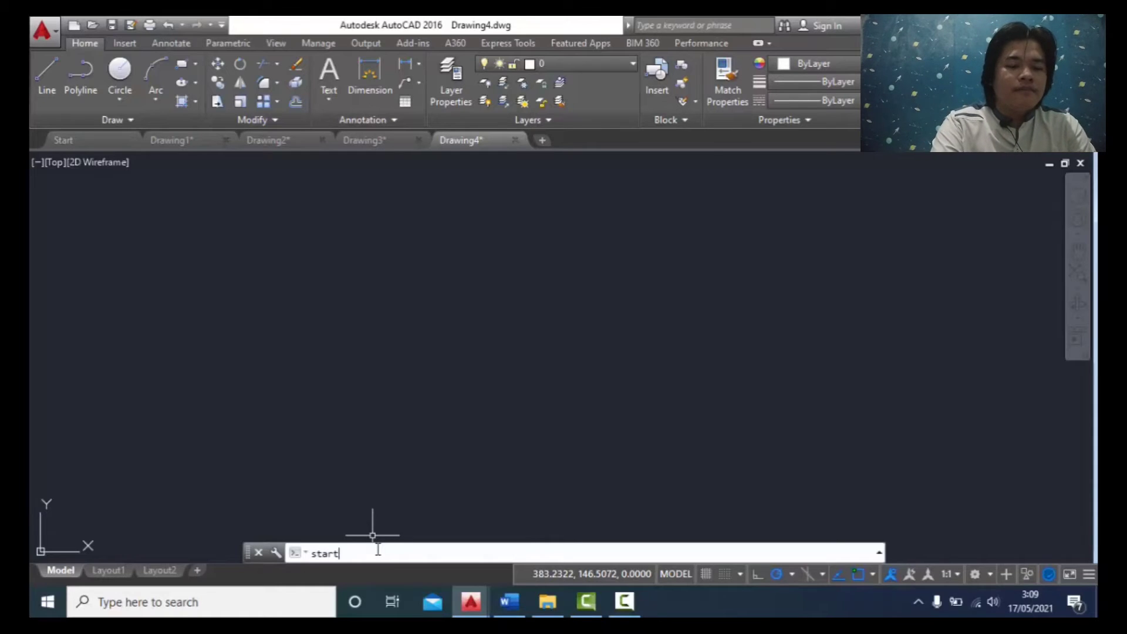
type("up")
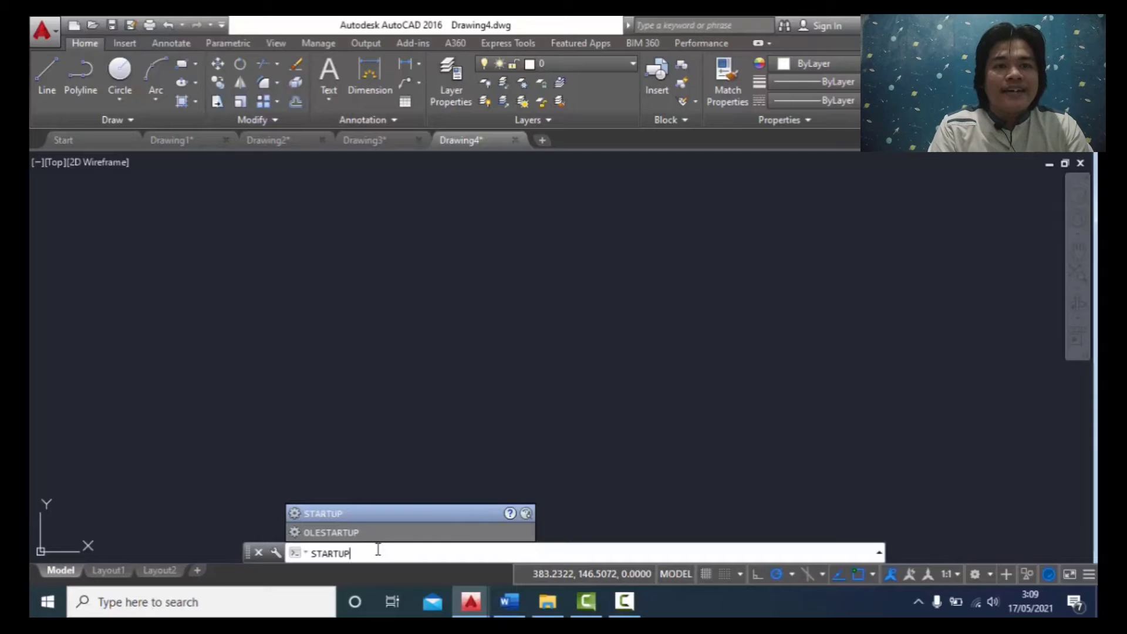
key("Return")
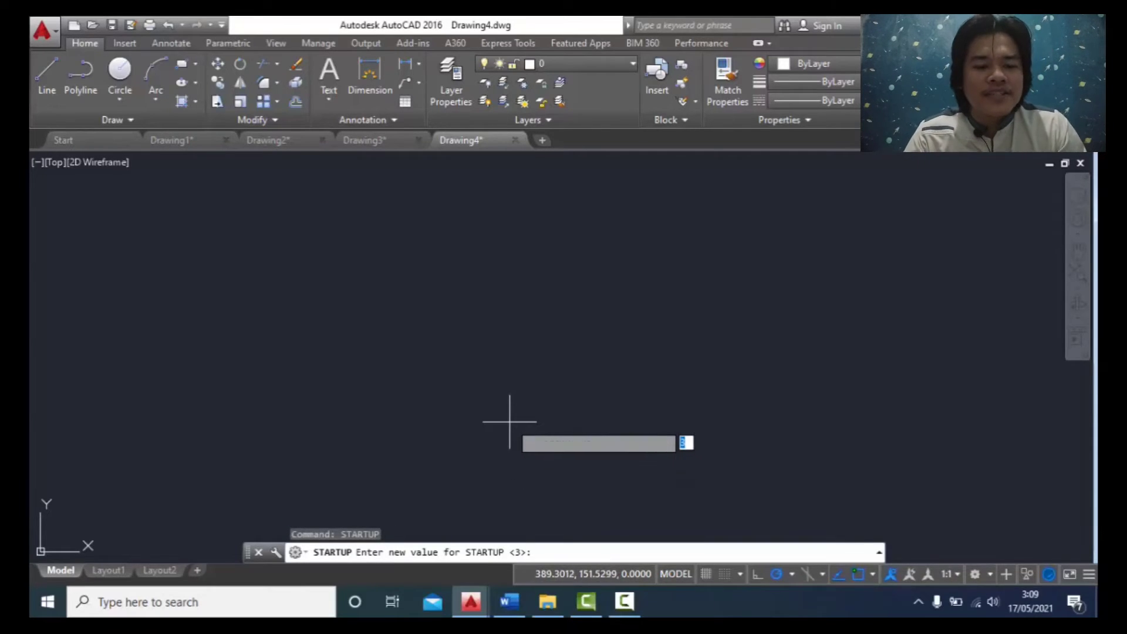
left_click(576, 553)
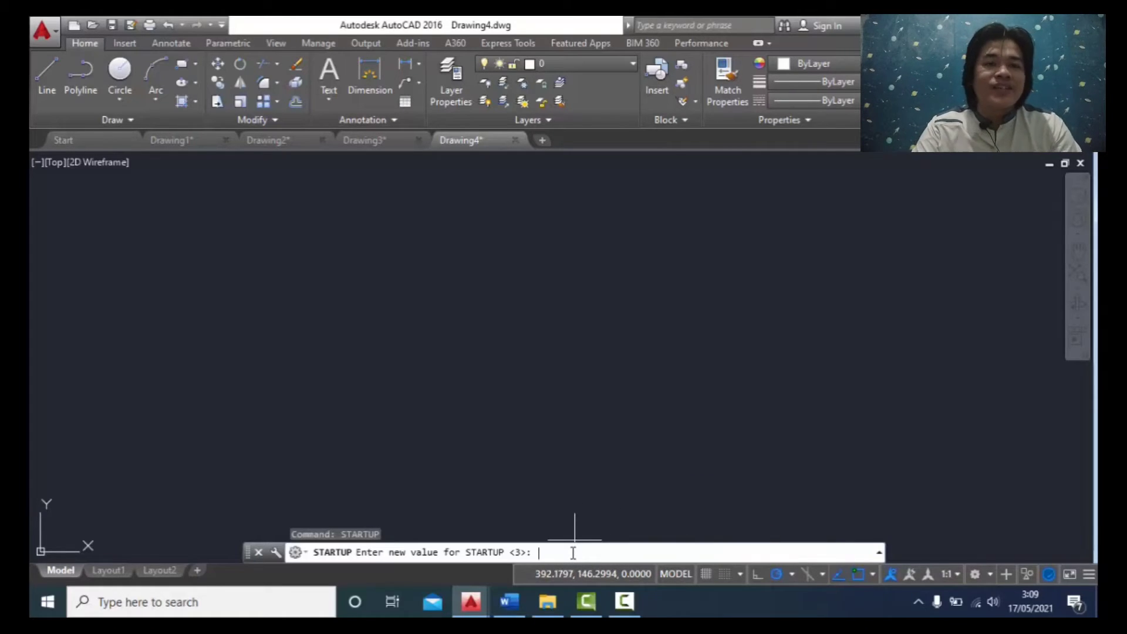
type("1")
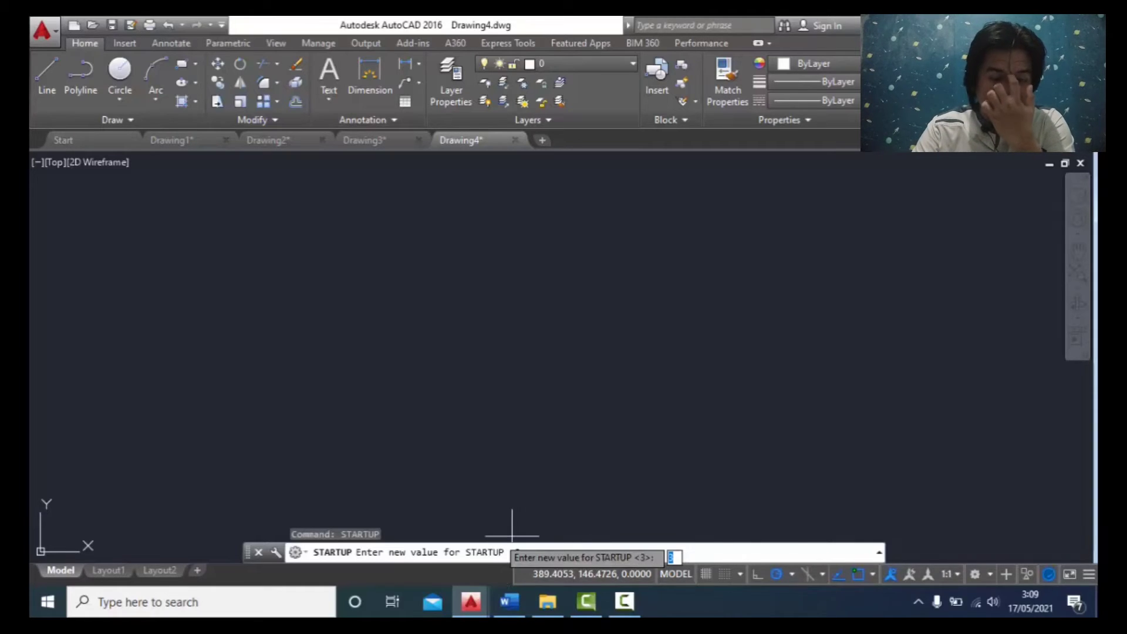
key("Return")
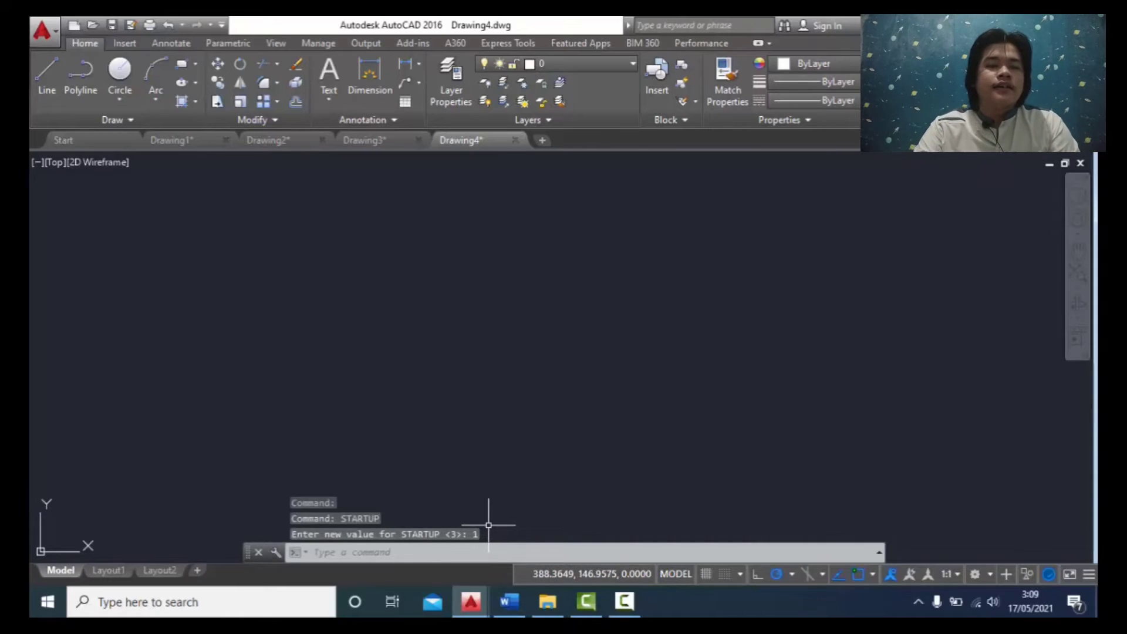
- Start another new drawing with the QNEW command, using the Advanced Setup wizard
left_click(352, 552)
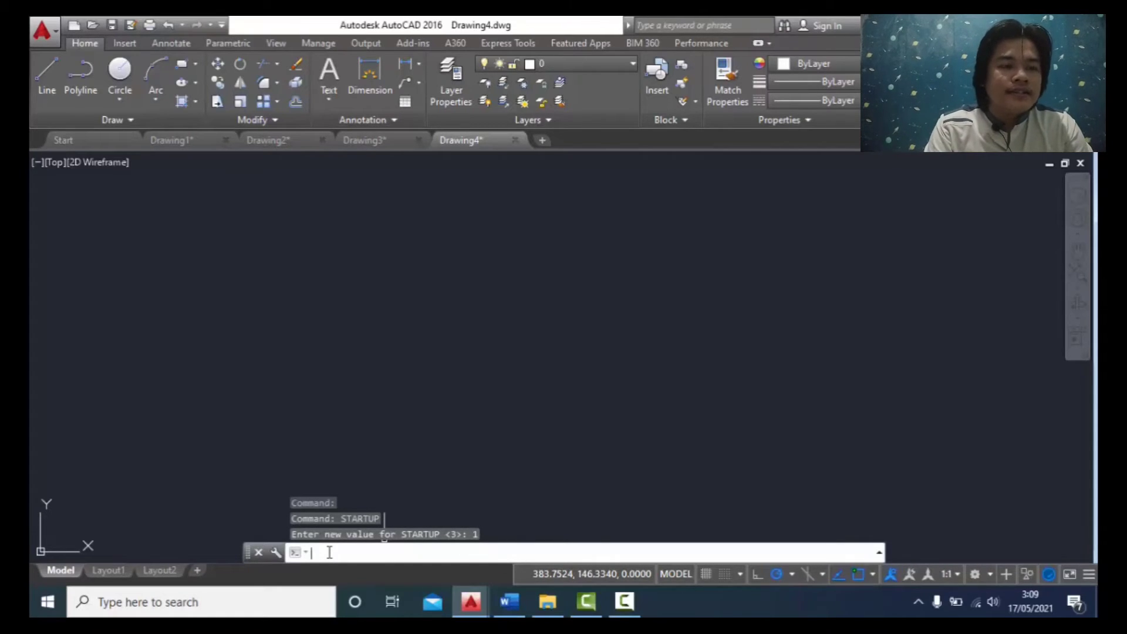
type("QNEW")
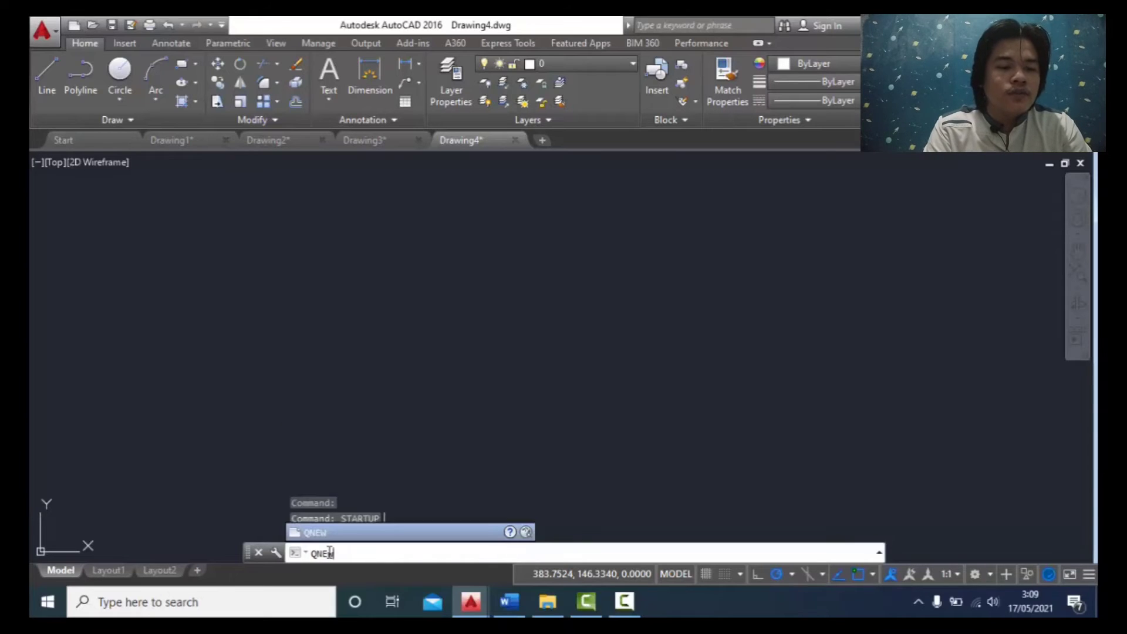
key("Return")
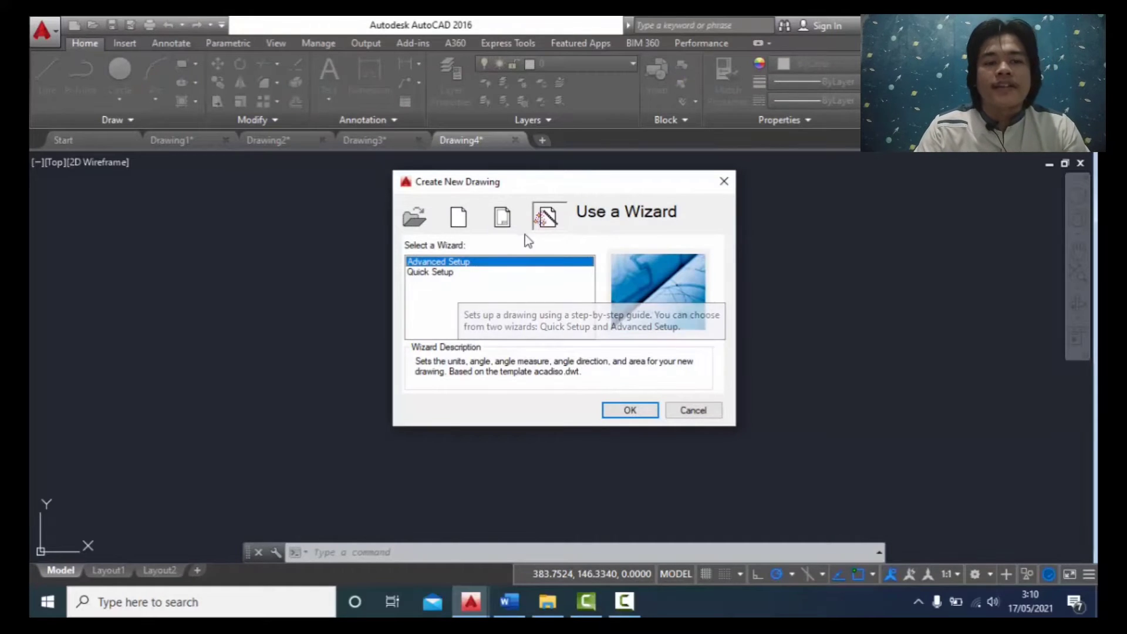
left_click(629, 408)
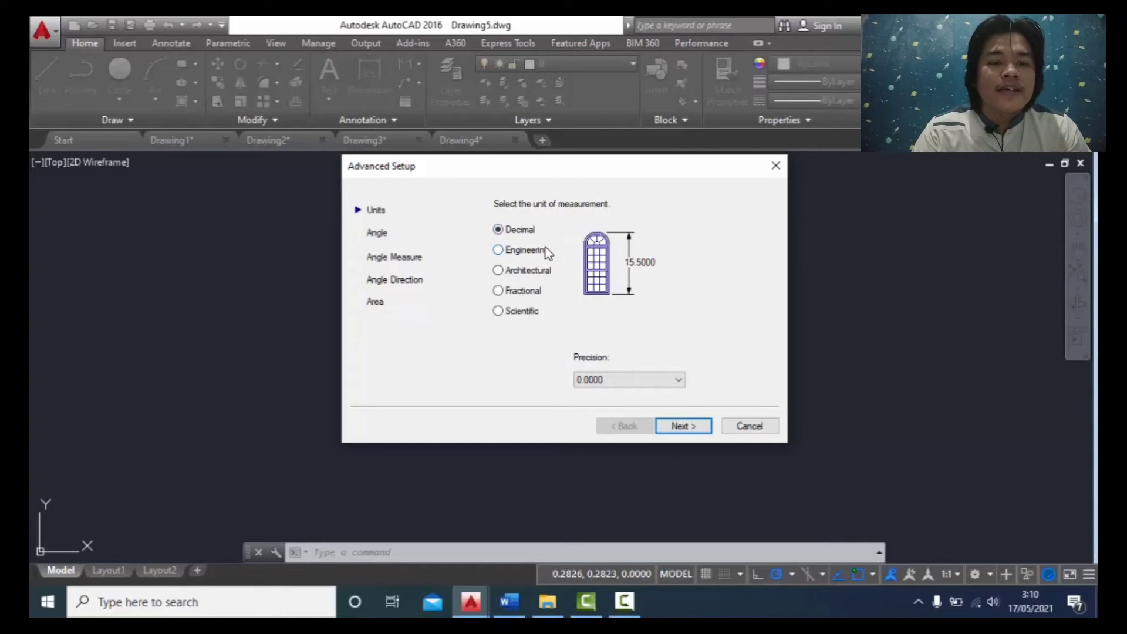
- Preview the Engineering, Architectural, Fractional and Scientific formats among the wizard's units of measurement
left_click(498, 250)
left_click(499, 270)
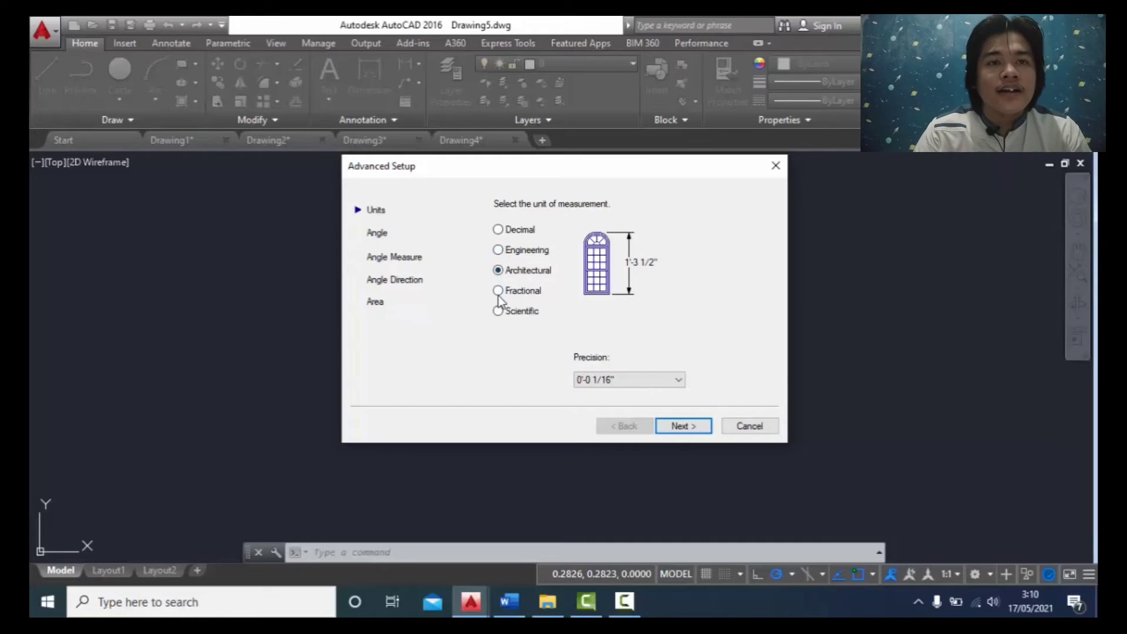
left_click(498, 291)
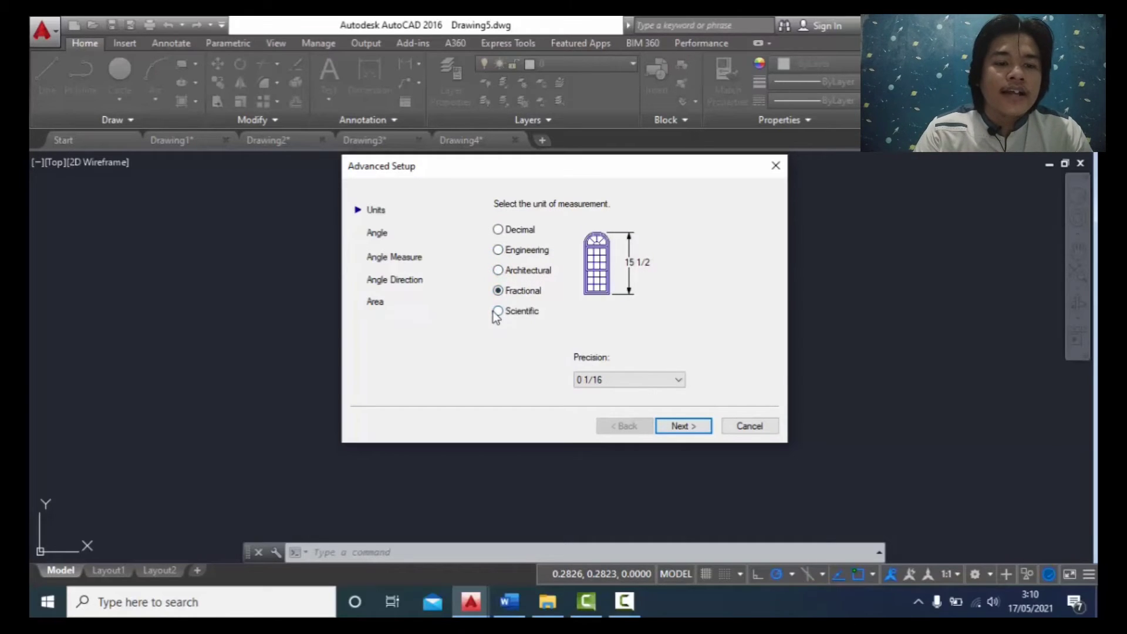
left_click(497, 311)
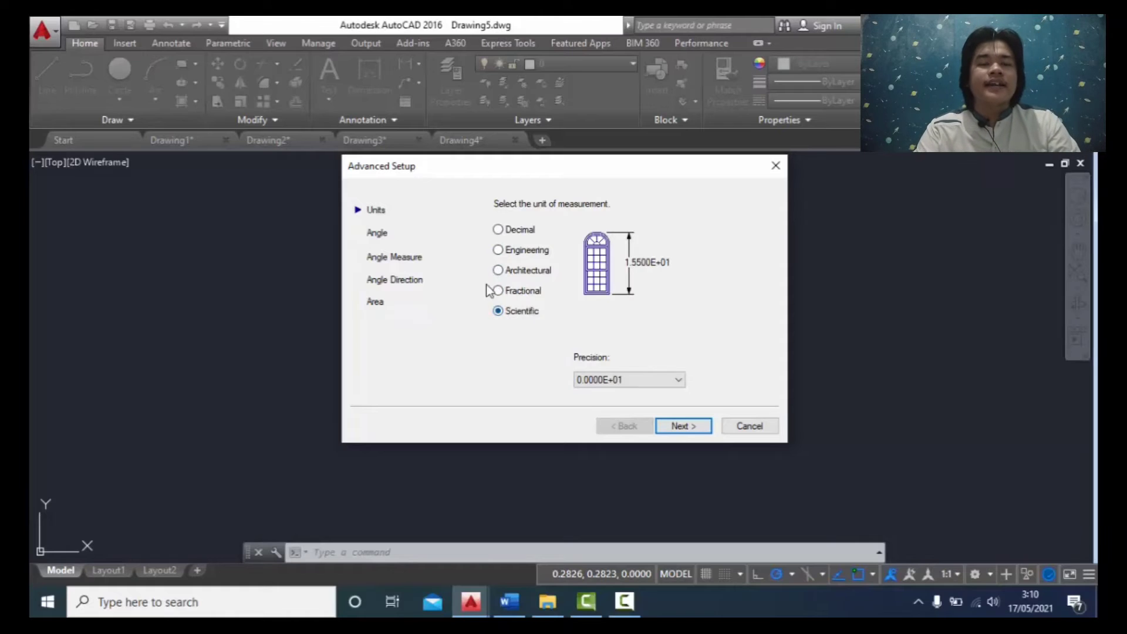
left_click(499, 250)
left_click(498, 269)
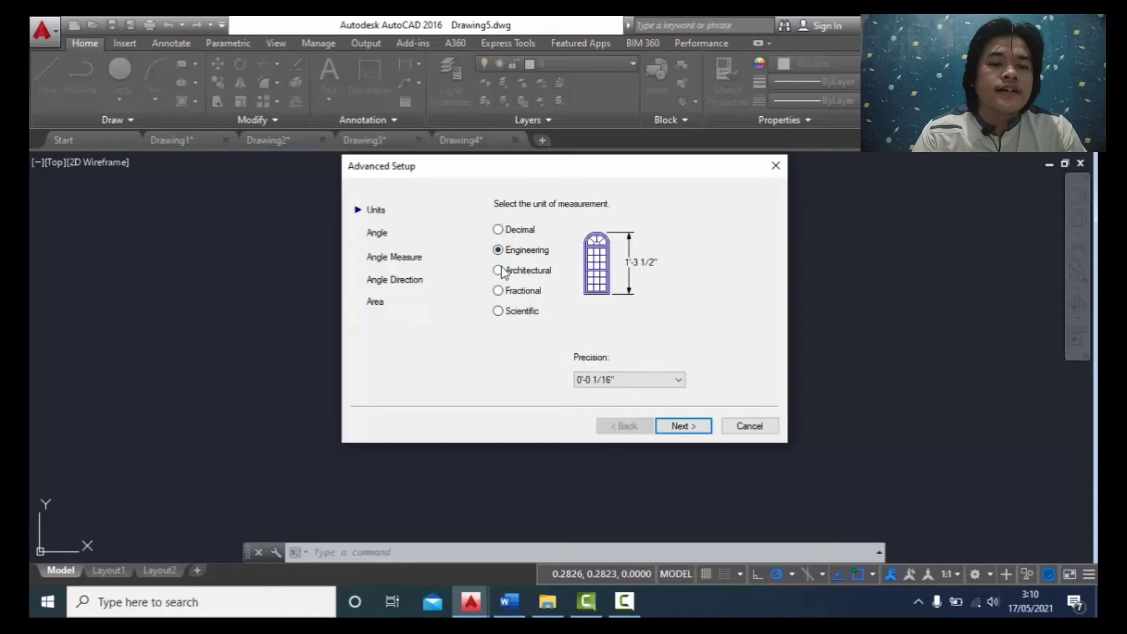
- Set the unit of measurement to Decimal with a precision of 0.00 and continue to the angle settings
left_click(498, 231)
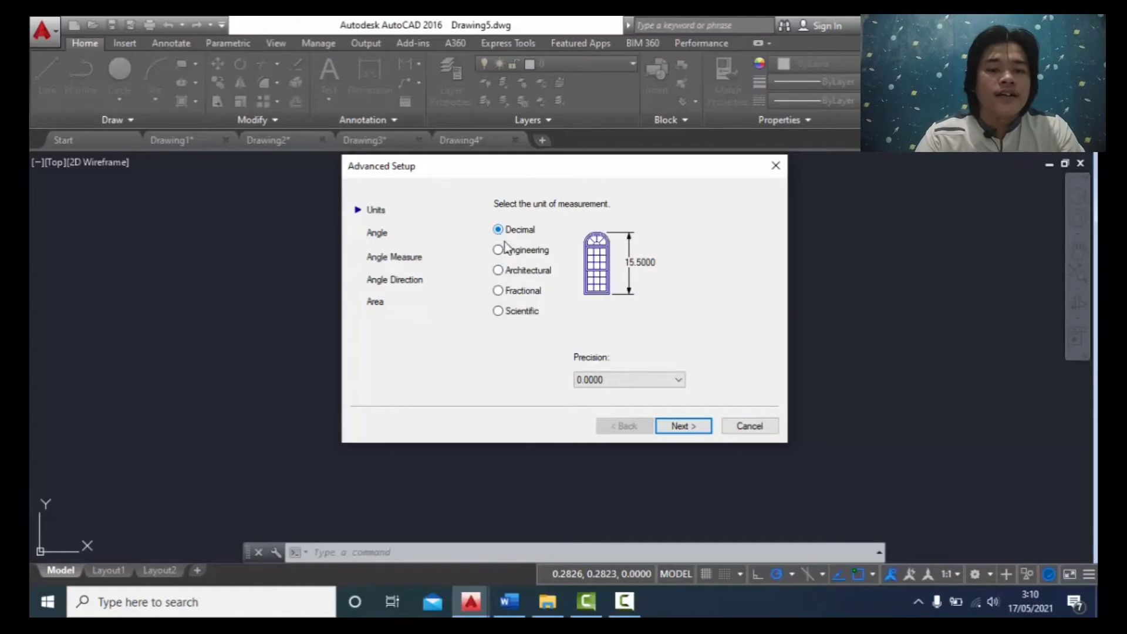
left_click(613, 380)
left_click(596, 416)
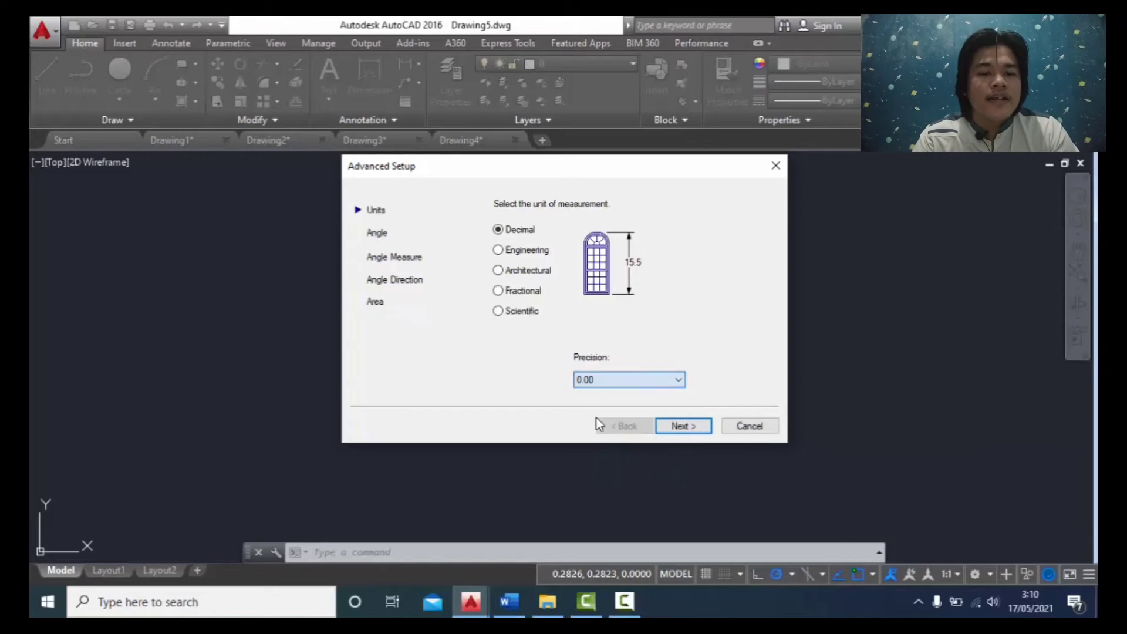
left_click(614, 383)
left_click(588, 423)
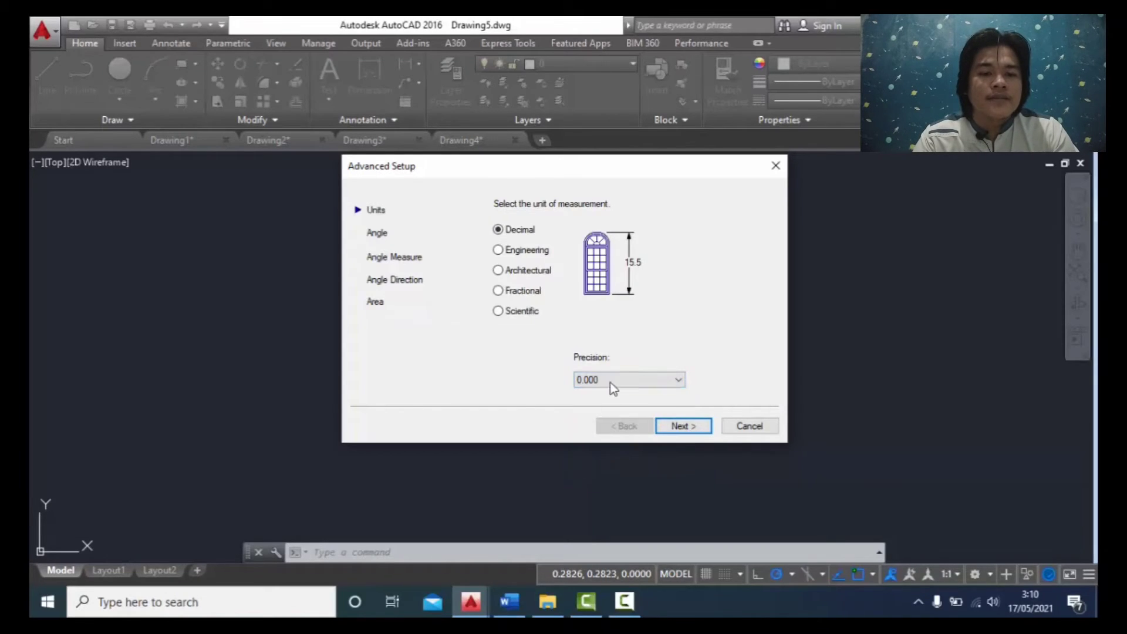
left_click(614, 381)
left_click(581, 415)
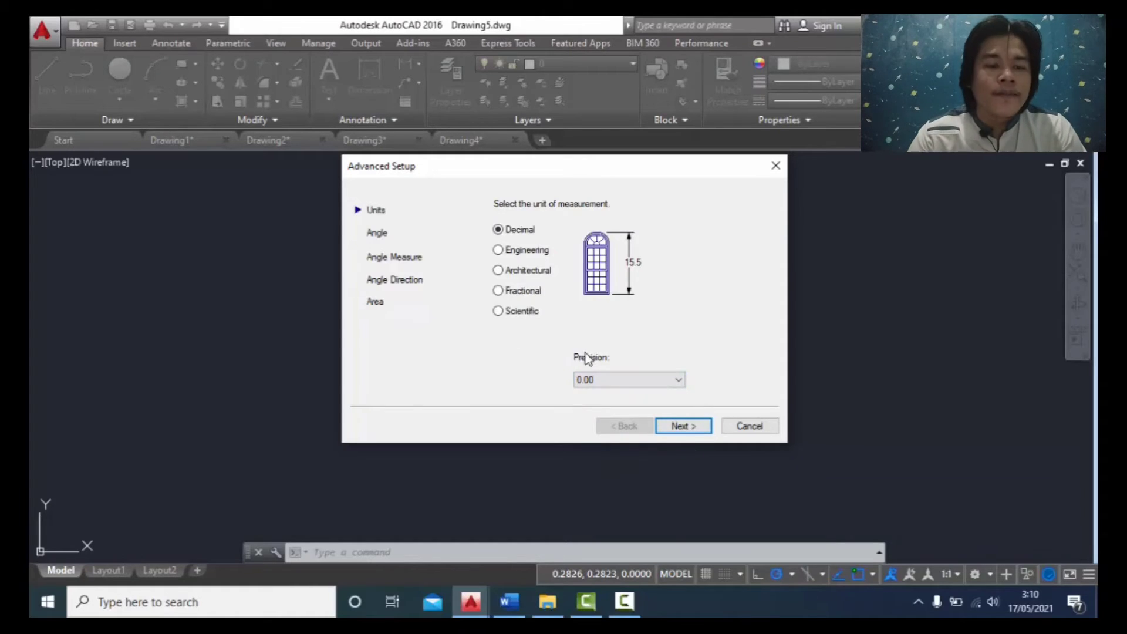
left_click(683, 427)
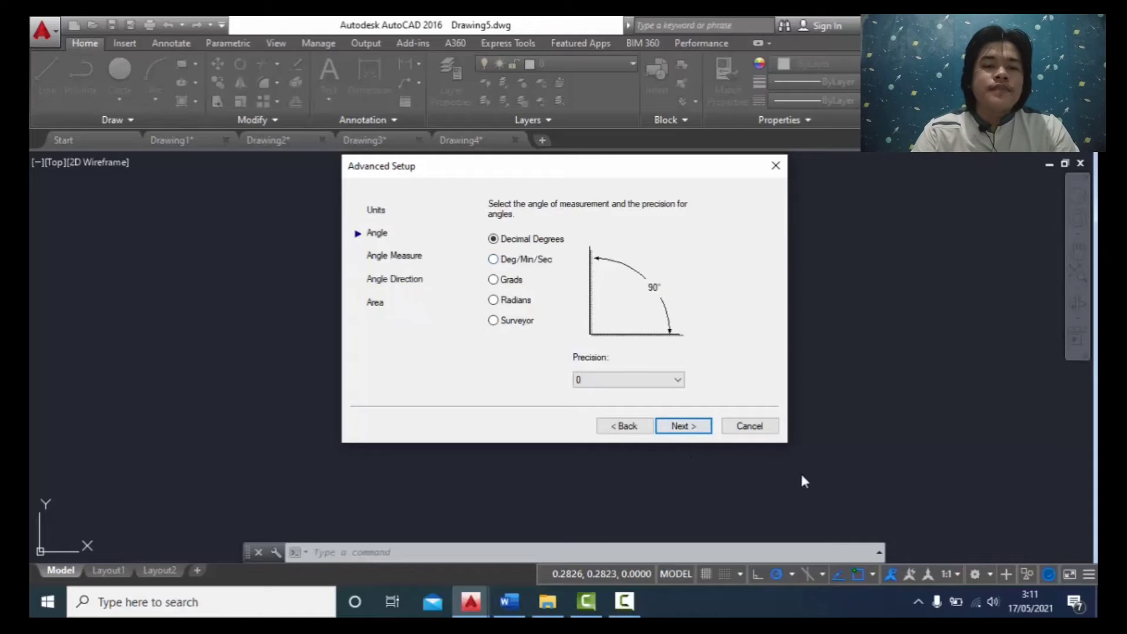
- Preview the Deg/Min/Sec, Grads, Radians and Surveyor angle formats
left_click(492, 261)
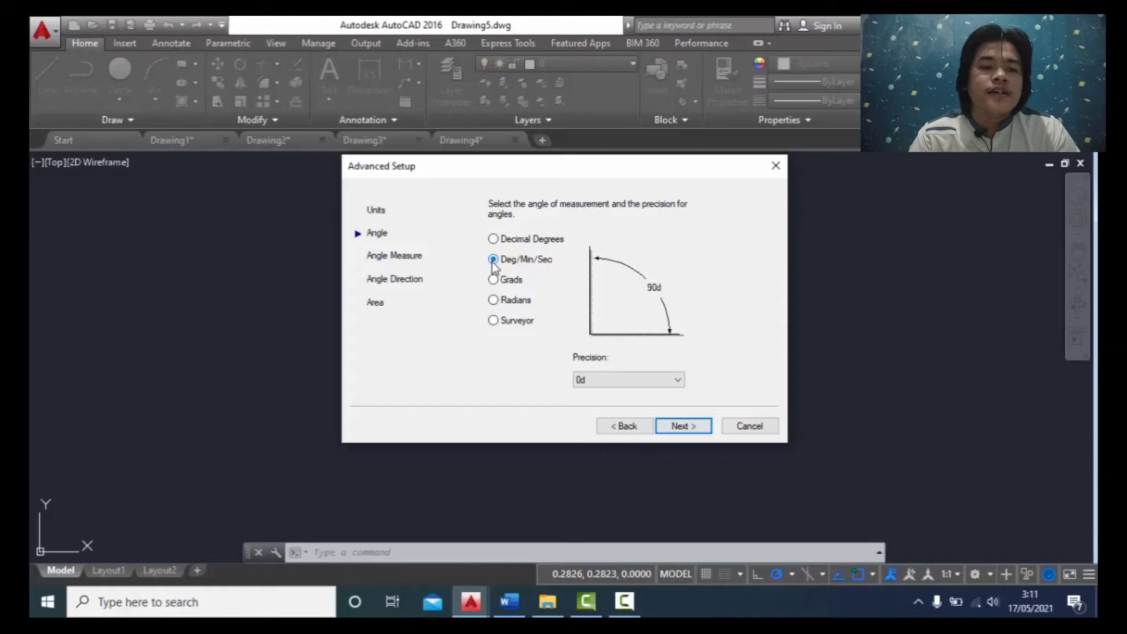
left_click(493, 281)
left_click(493, 300)
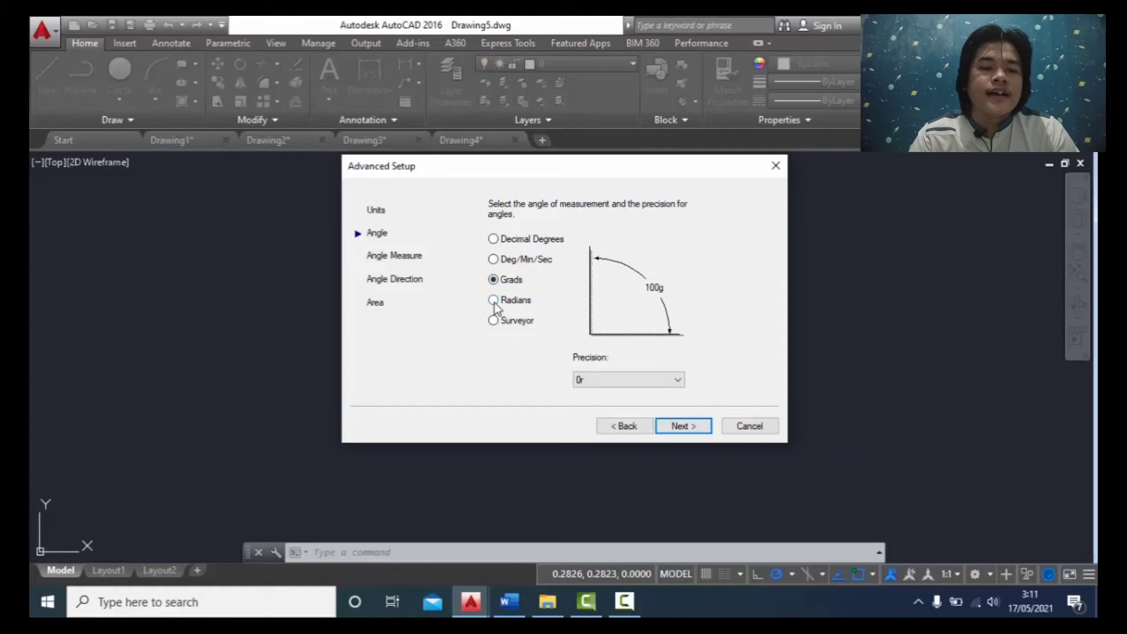
left_click(493, 320)
- Set the angle format to Decimal Degrees with a precision of 0 and continue to the angle measure settings
left_click(493, 239)
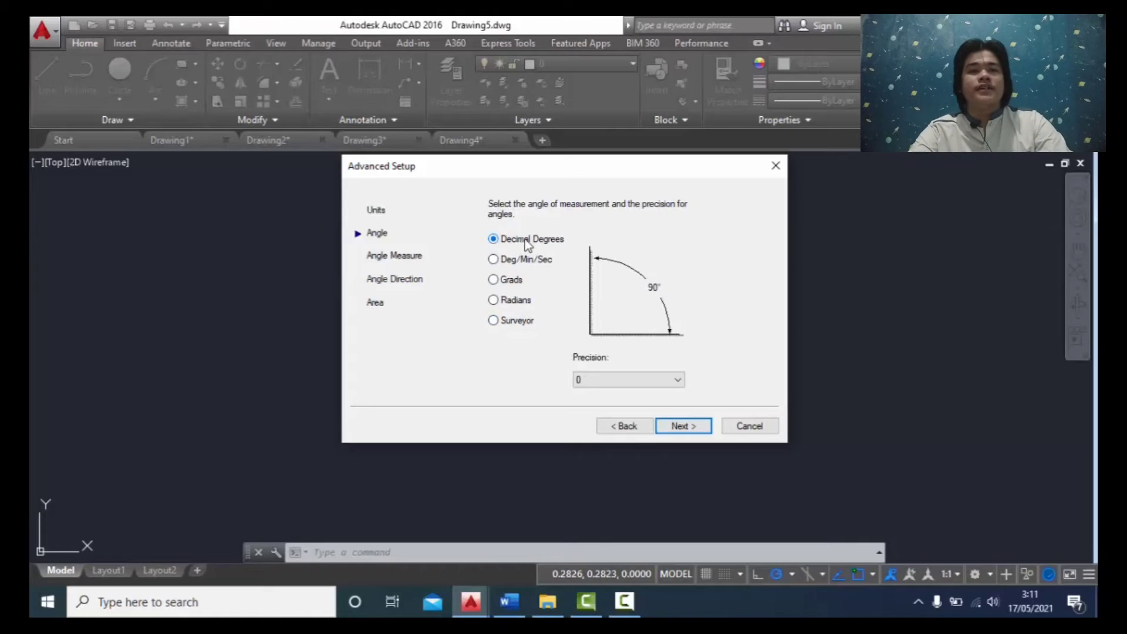
left_click(618, 379)
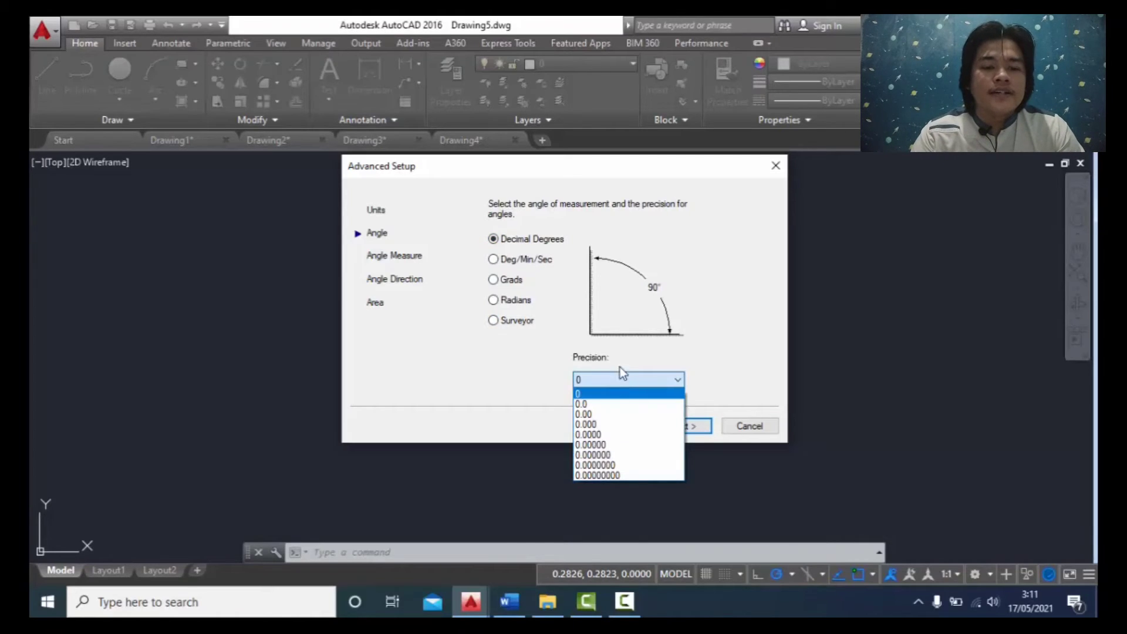
left_click(581, 395)
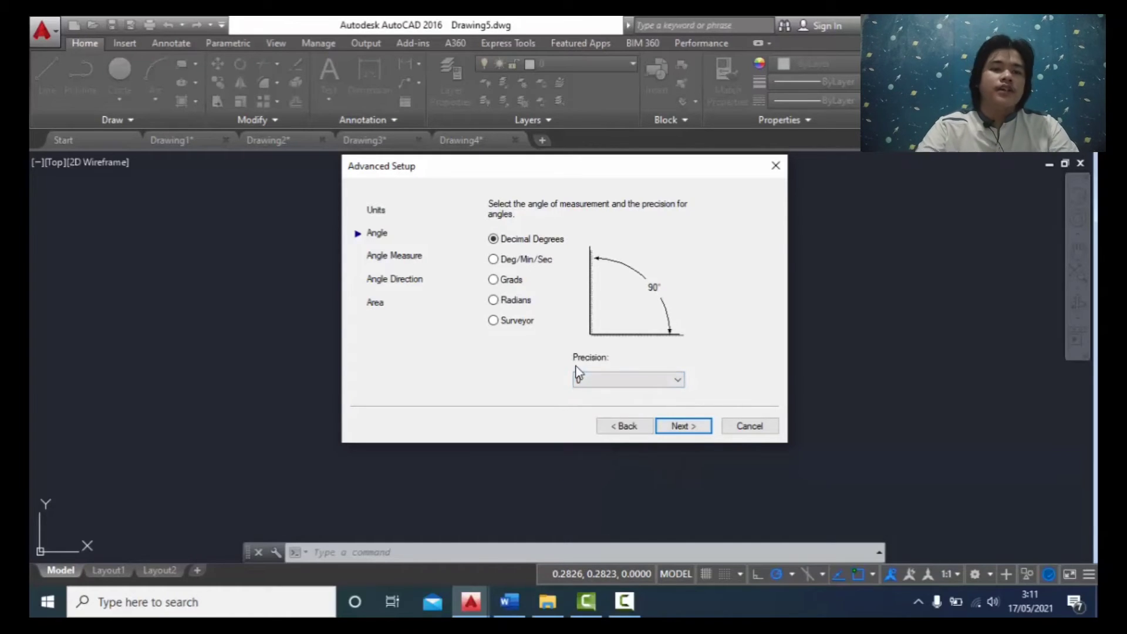
left_click(674, 427)
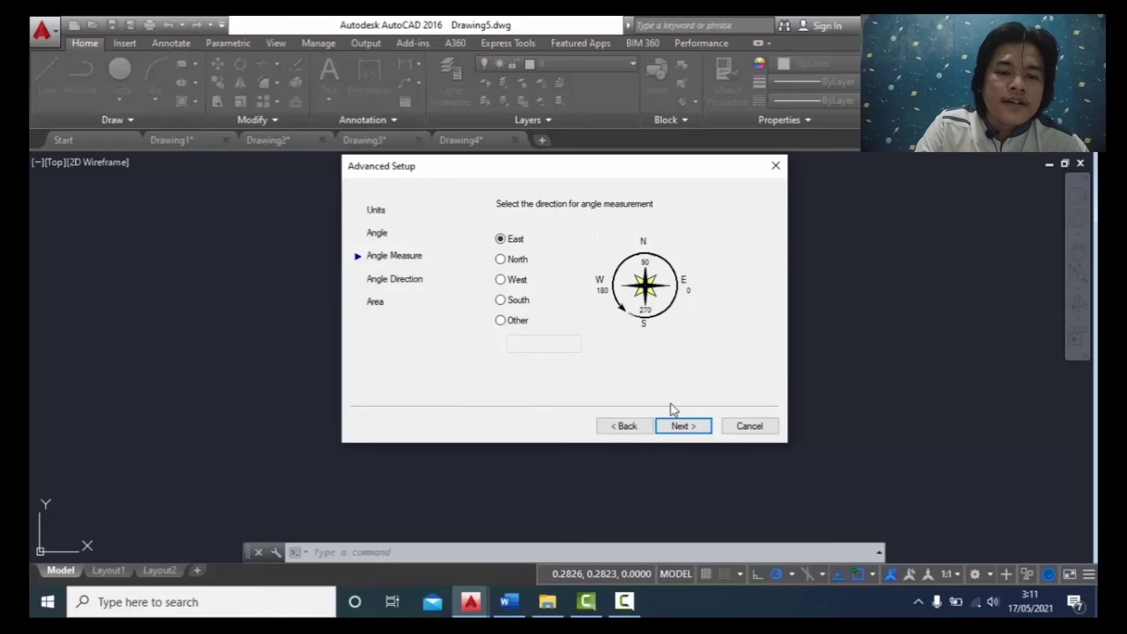
- Accept East and Counter-Clockwise for angle measurement and finish the wizard with a 420 by 297 drawing area
left_click(687, 427)
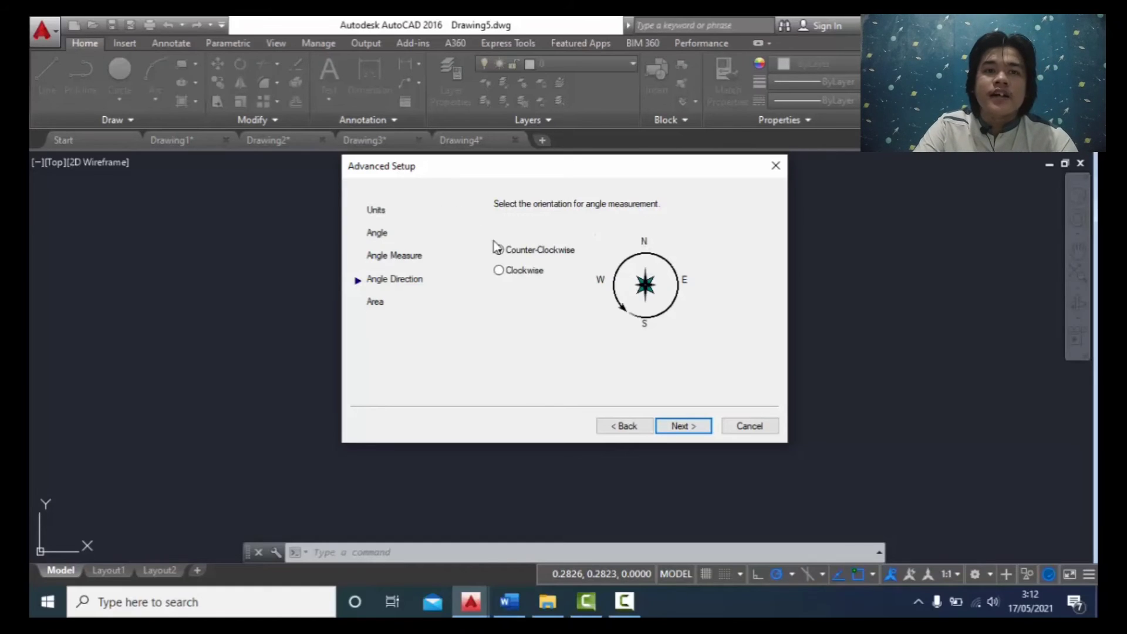
left_click(682, 426)
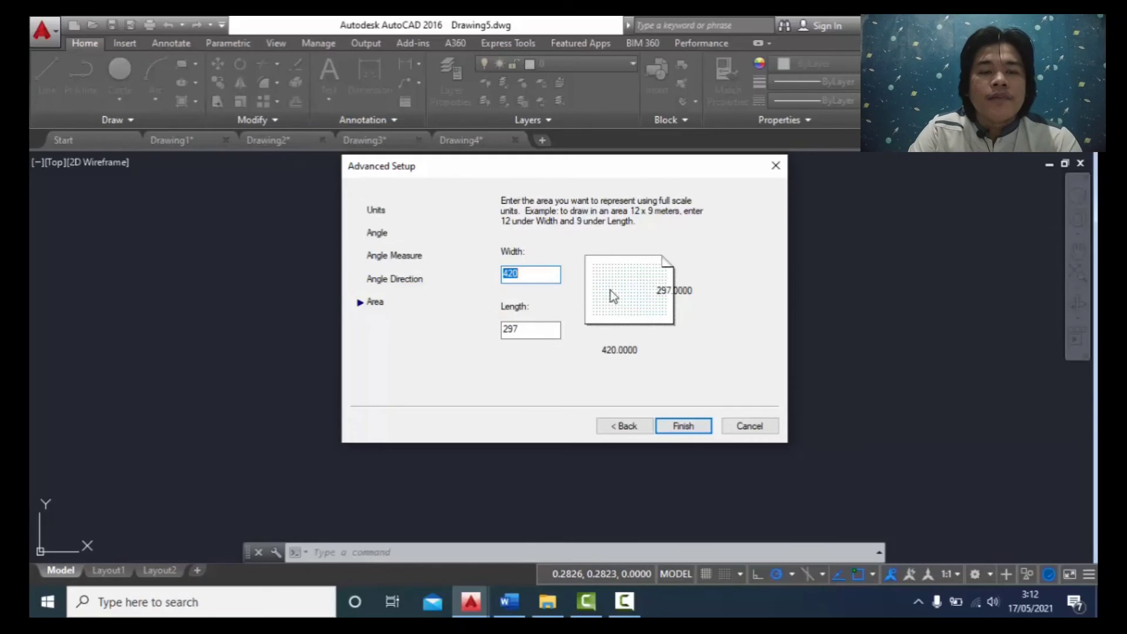
left_click(696, 431)
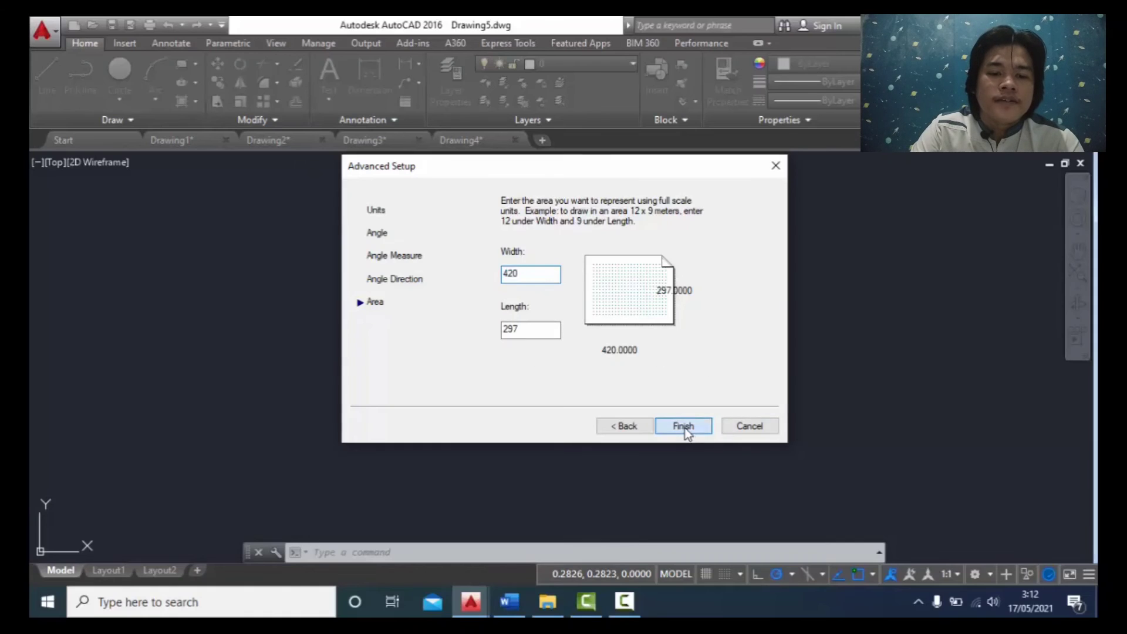